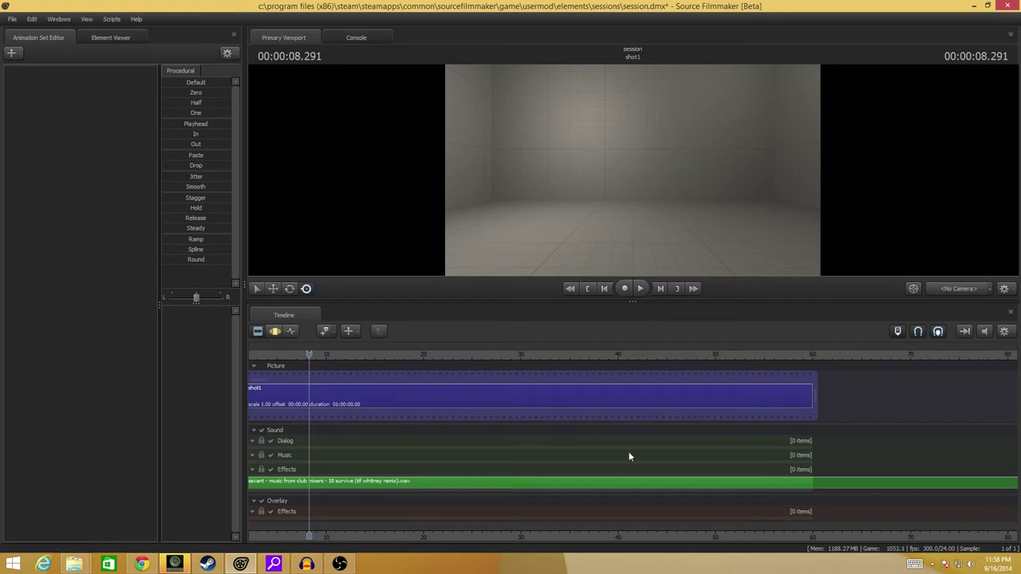
Play the session with its music clip and pause it at about 10.8 seconds
left_click(639, 289)
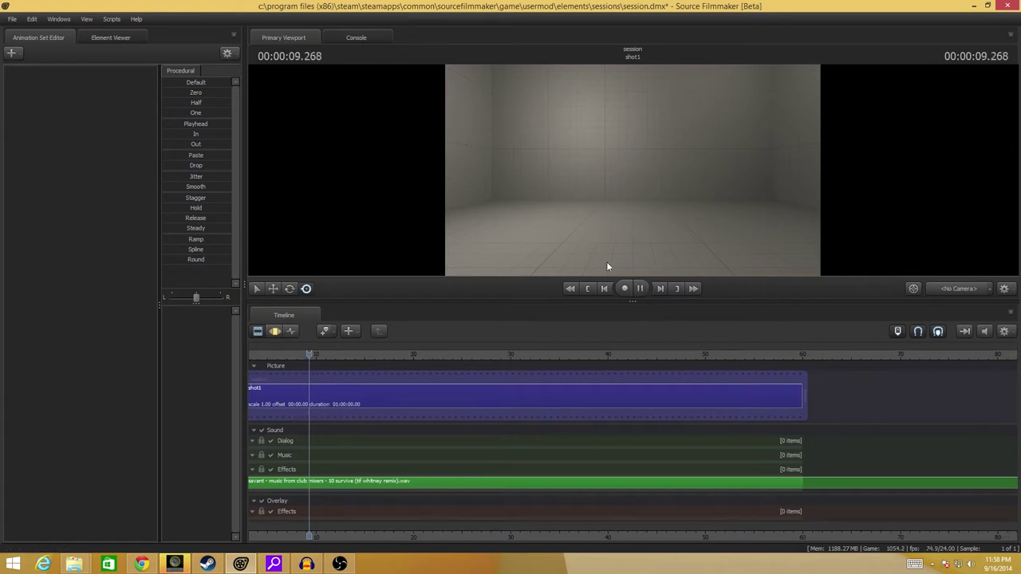
left_click(642, 289)
Mute the green song clip on the timeline with Mute Clips, then minimize Source Filmmaker
right_click(384, 489)
left_click(372, 483)
right_click(372, 483)
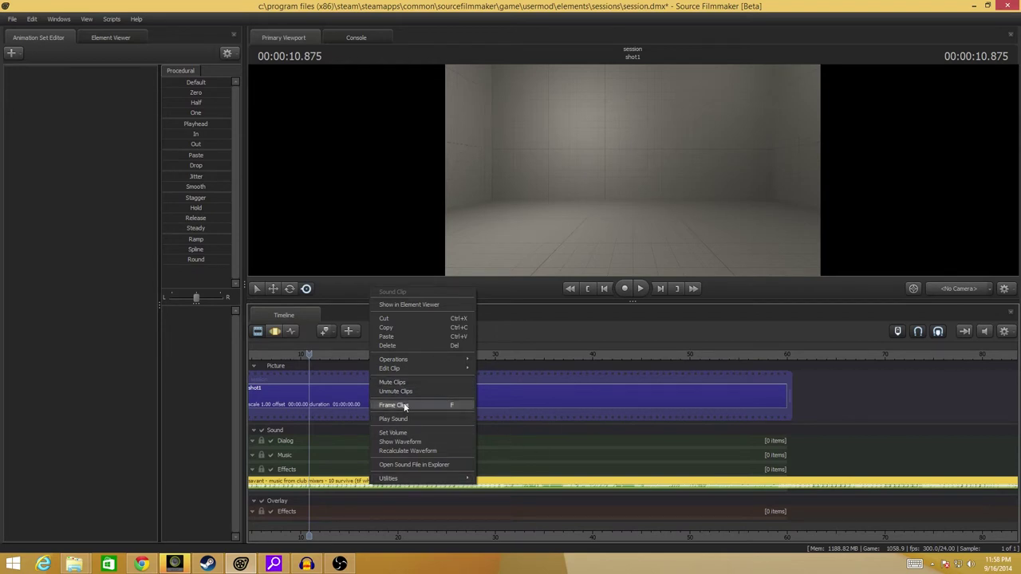
left_click(503, 486)
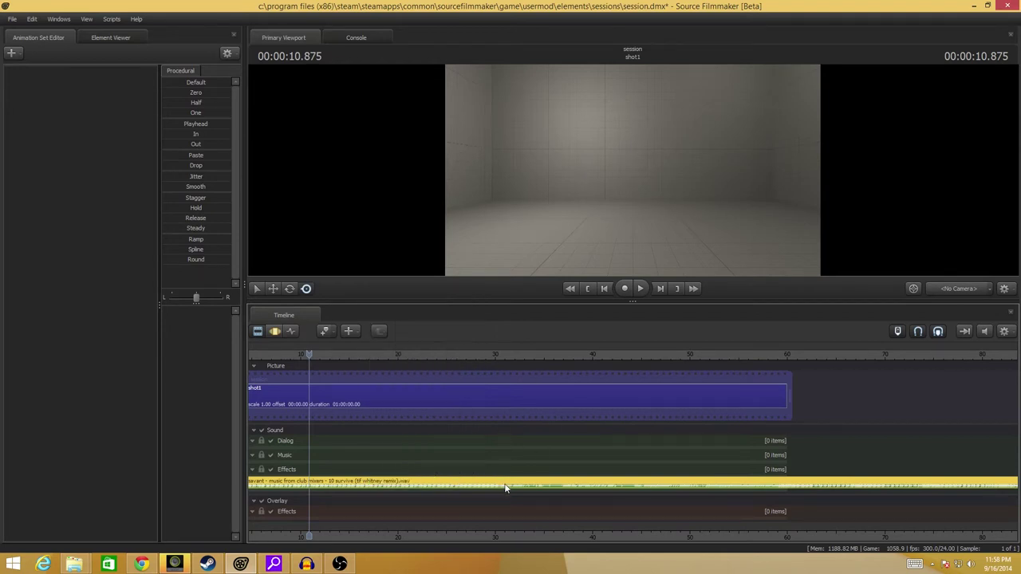
right_click(505, 487)
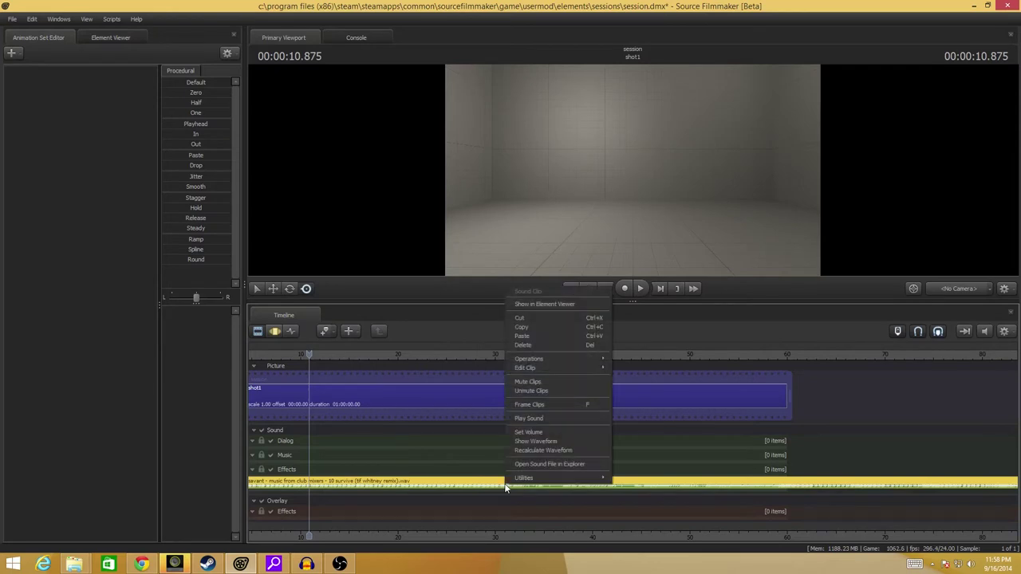
left_click(551, 382)
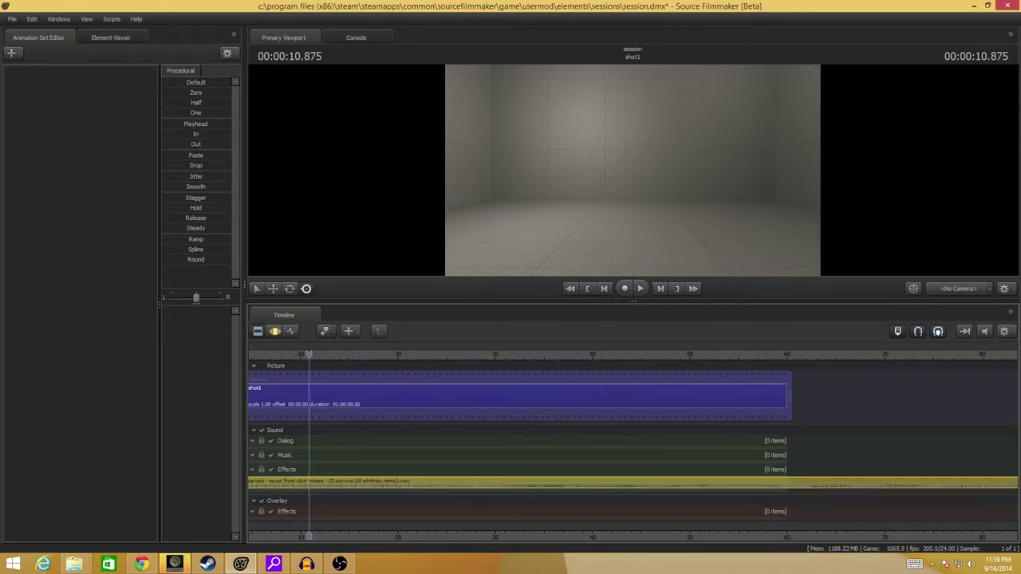
left_click(974, 6)
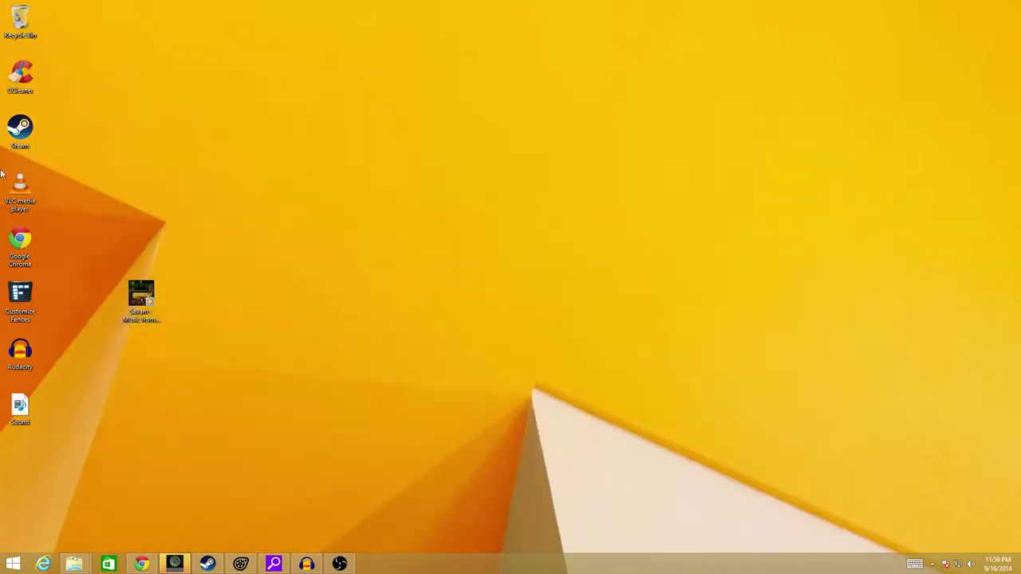
Select the Savant song file icon on the Windows desktop
left_click(141, 297)
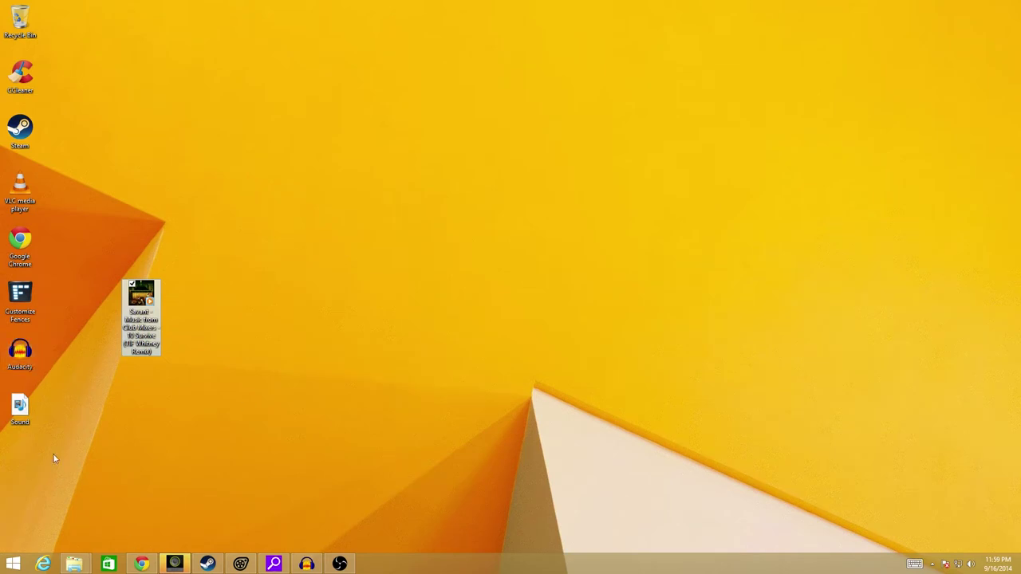
left_click(141, 564)
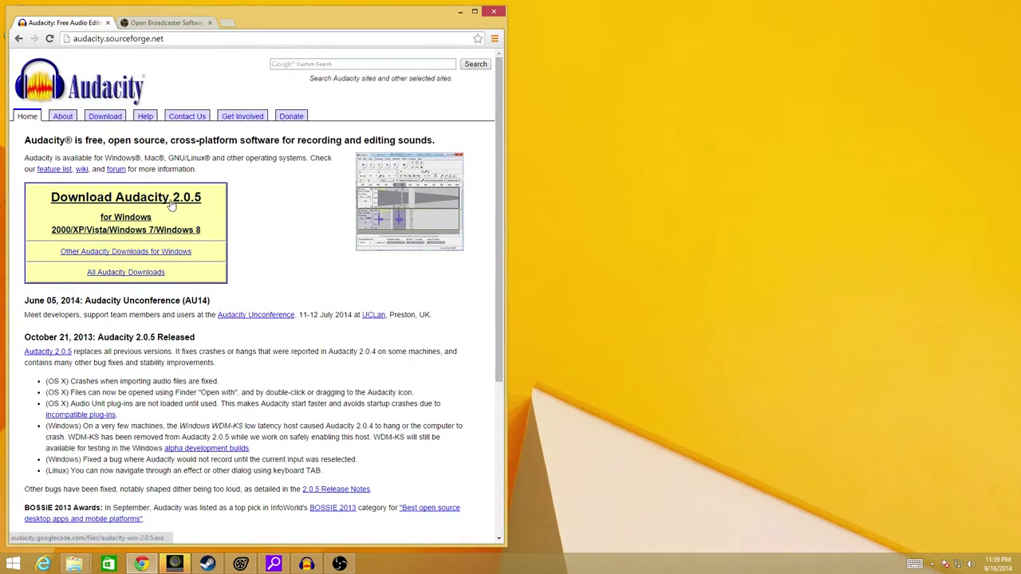
left_click(461, 11)
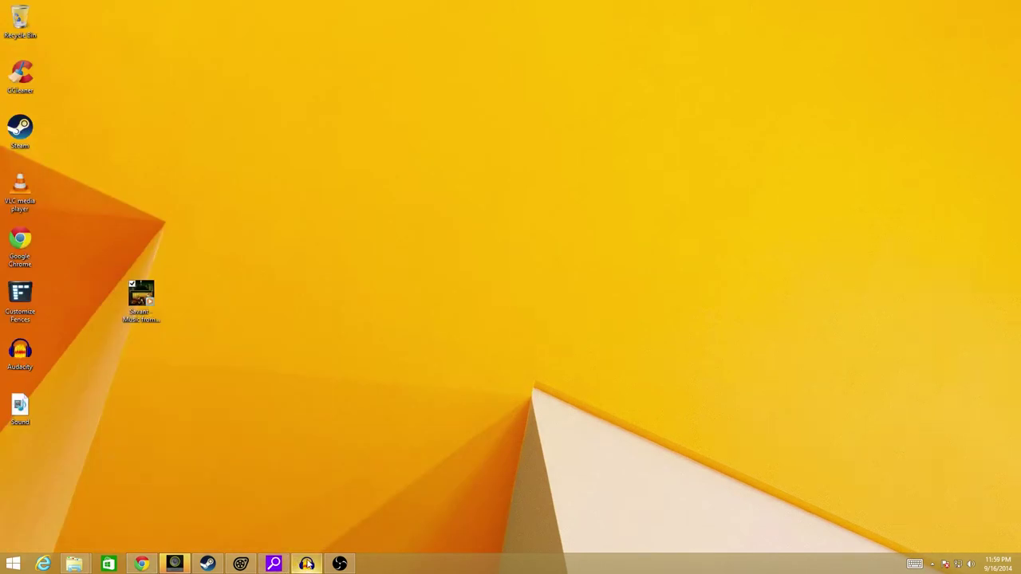
Restore Audacity and close it without saving the loaded track
left_click(307, 564)
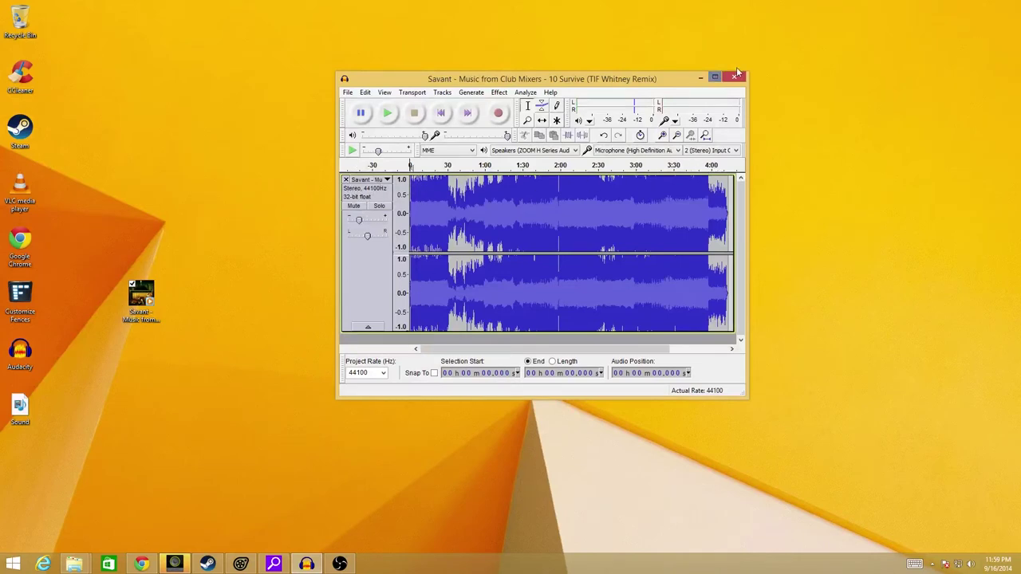
left_click(734, 77)
left_click(523, 320)
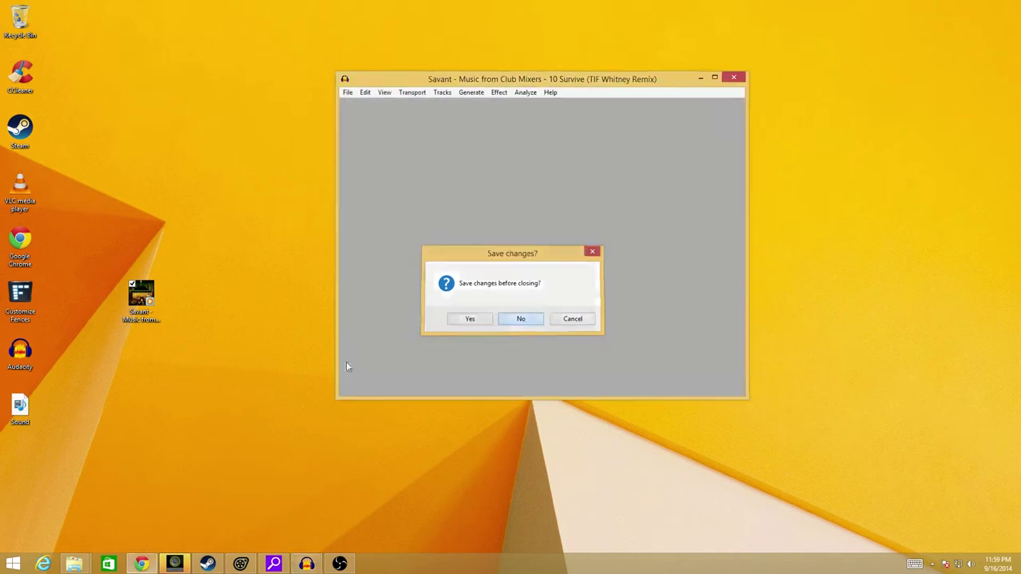
Relaunch Audacity from the desktop, skipping the VST effects install and the Welcome message
double_click(20, 351)
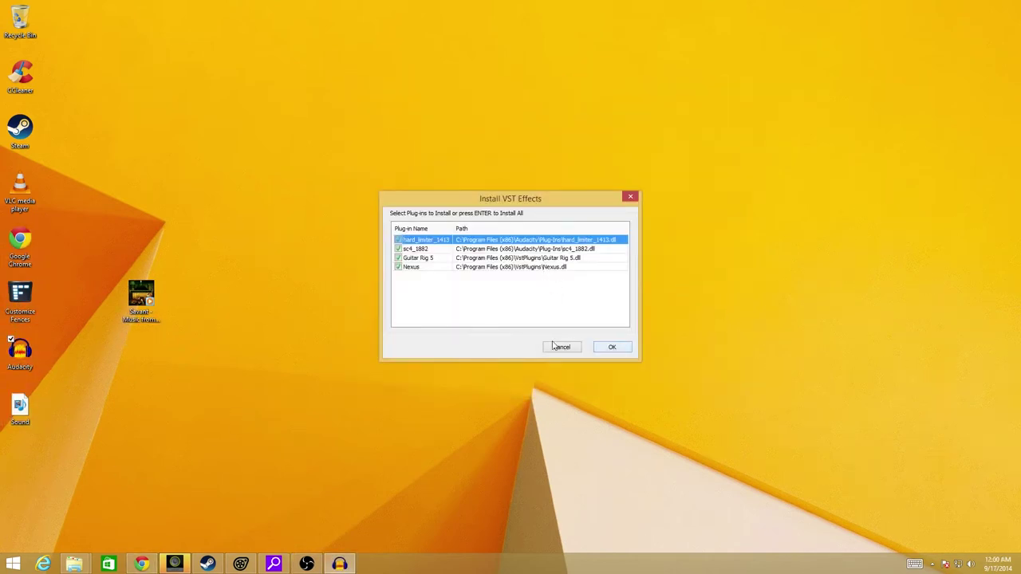
left_click(558, 348)
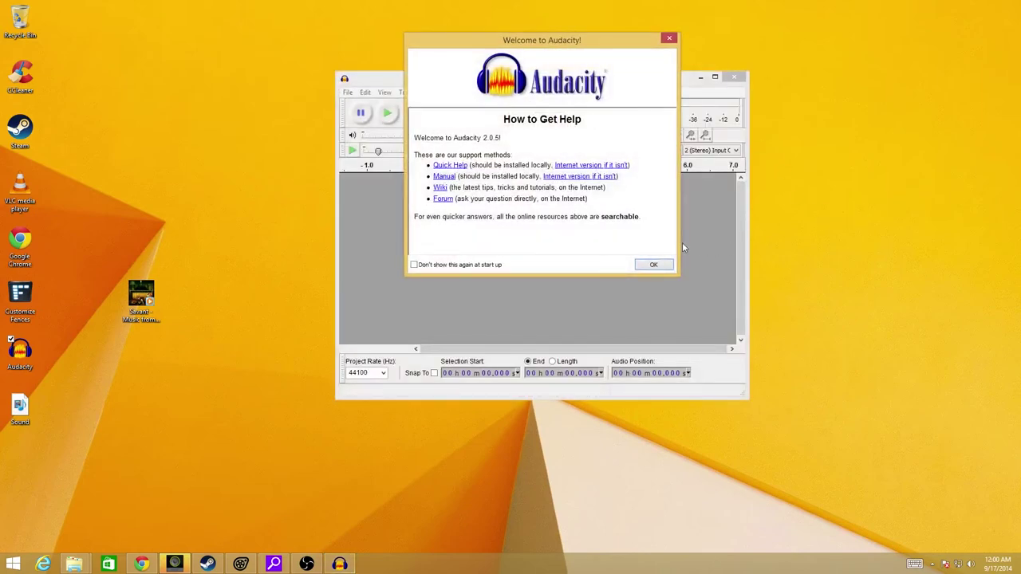
left_click(658, 264)
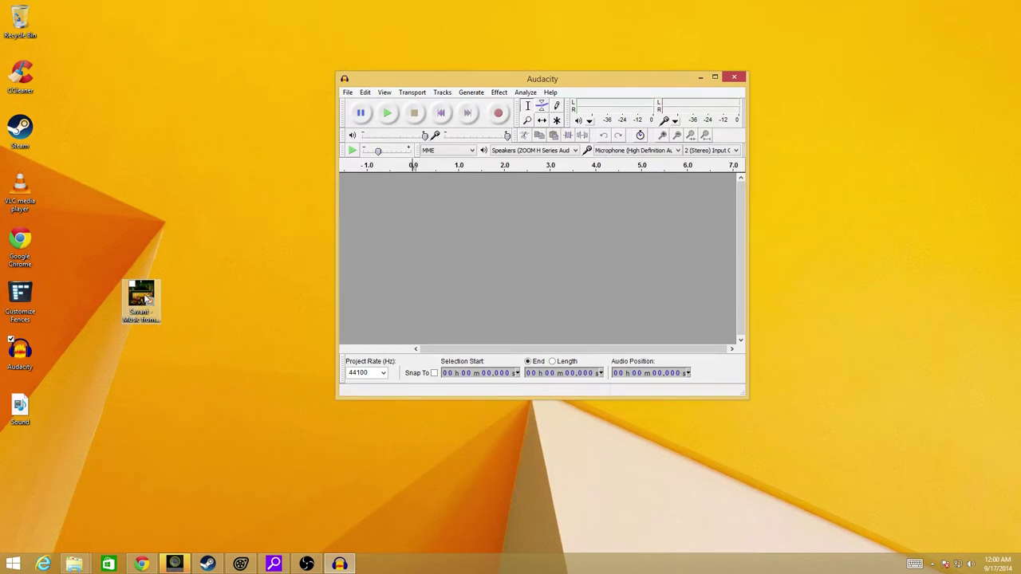
Drag the Savant MP3 into Audacity to load it as a stereo 44100 Hz track
left_click_drag(146, 299, 604, 290)
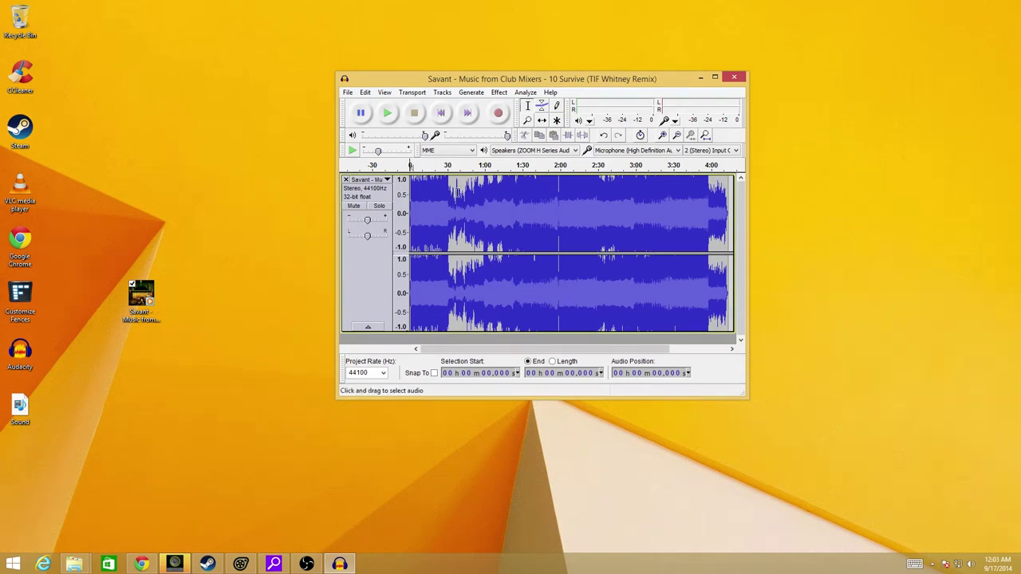
left_click(348, 92)
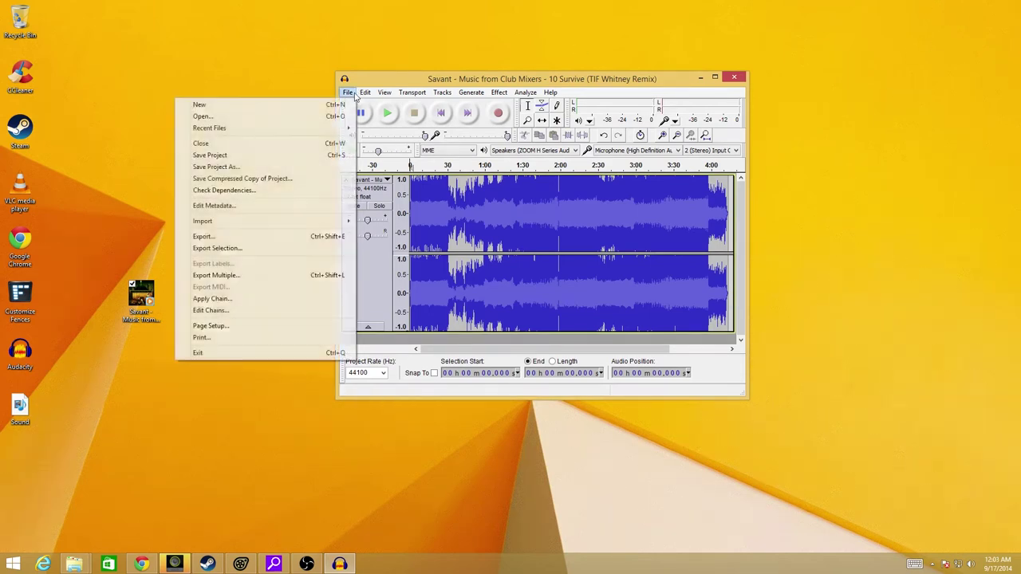
Start exporting the audio and delete an old file from the export folder
left_click(270, 236)
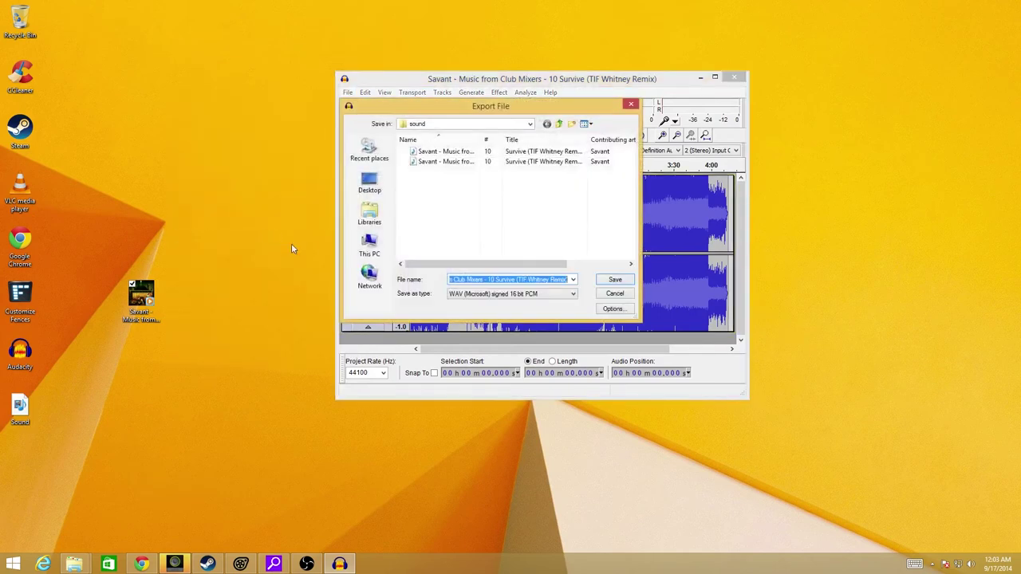
left_click(492, 162)
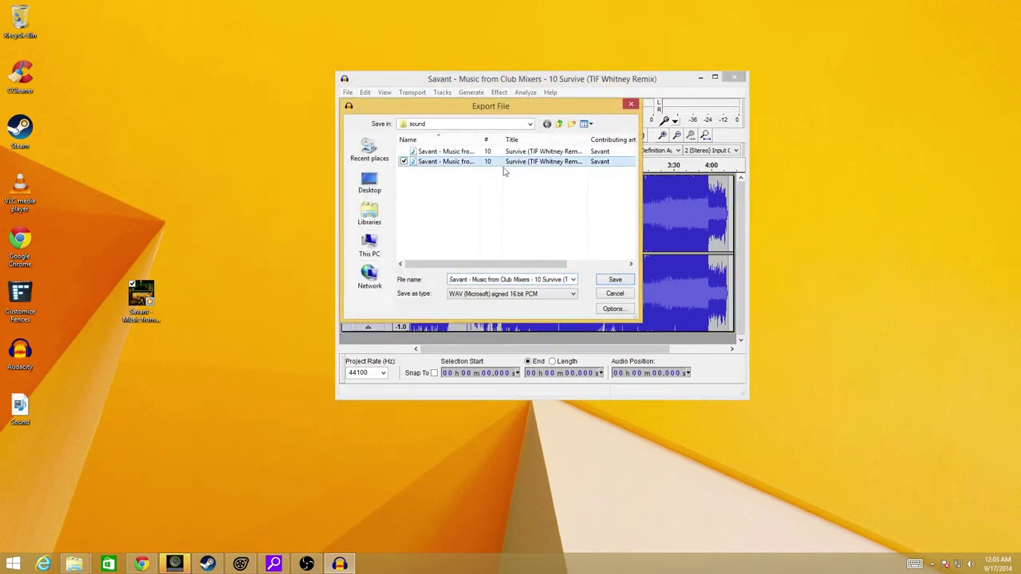
left_click(445, 152)
key("Down")
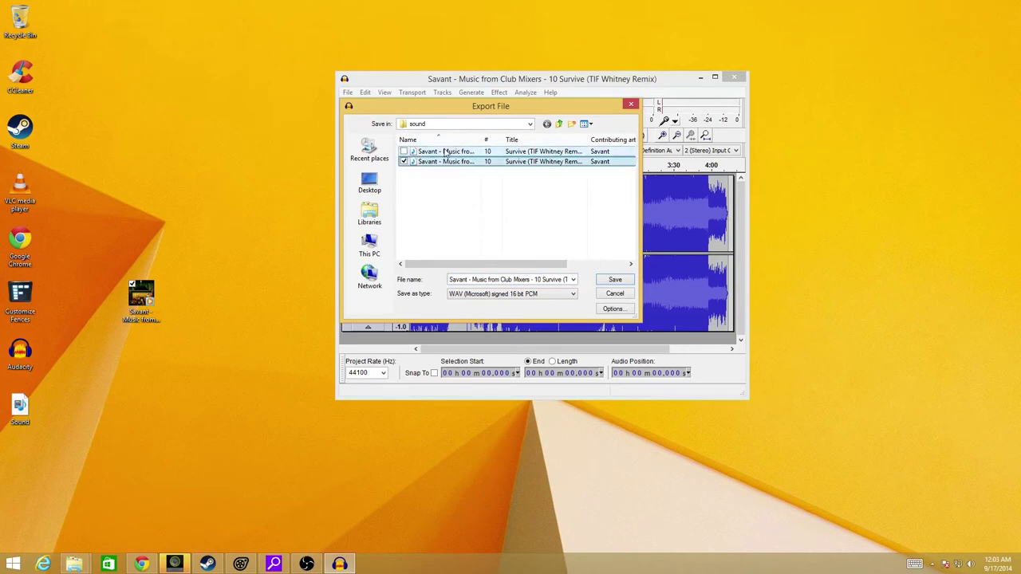
key("Delete")
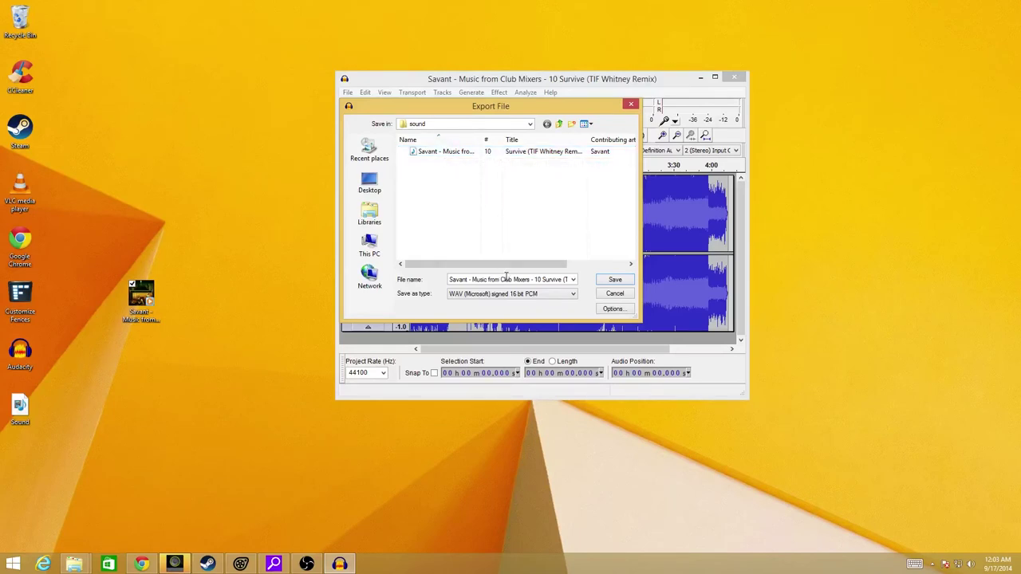
Export the song to the sound folder as 'AMAZING AUDIO', accepting the metadata tags
left_click(449, 126)
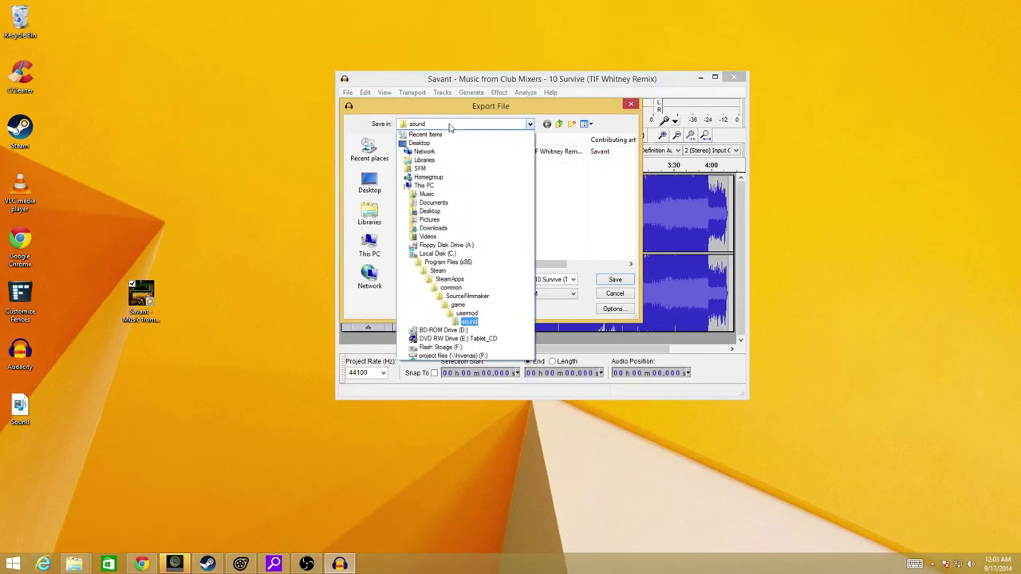
left_click(471, 323)
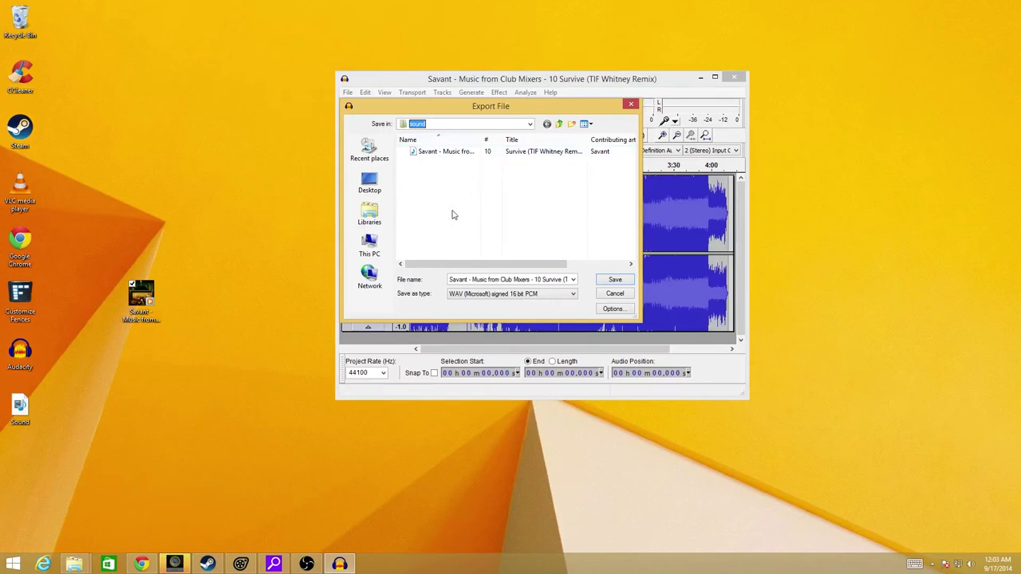
left_click(484, 279)
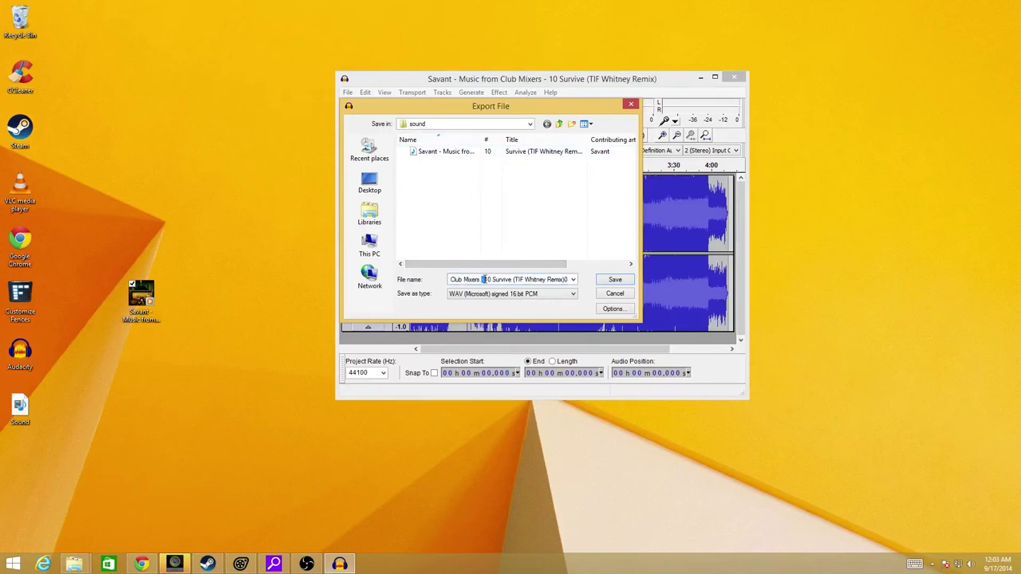
key("ctrl+a")
type("A")
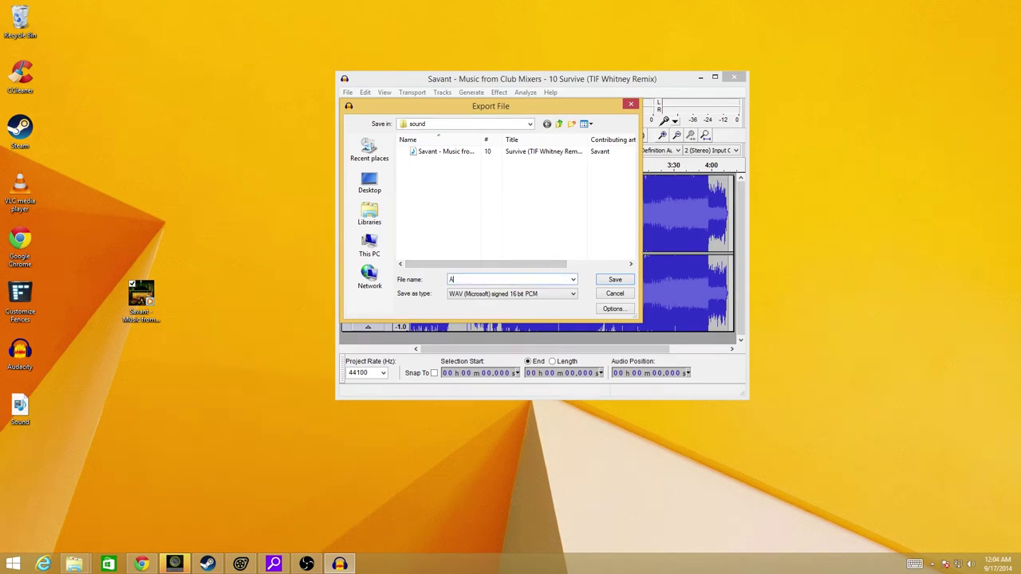
type("MAZING AUDIO")
left_click(624, 281)
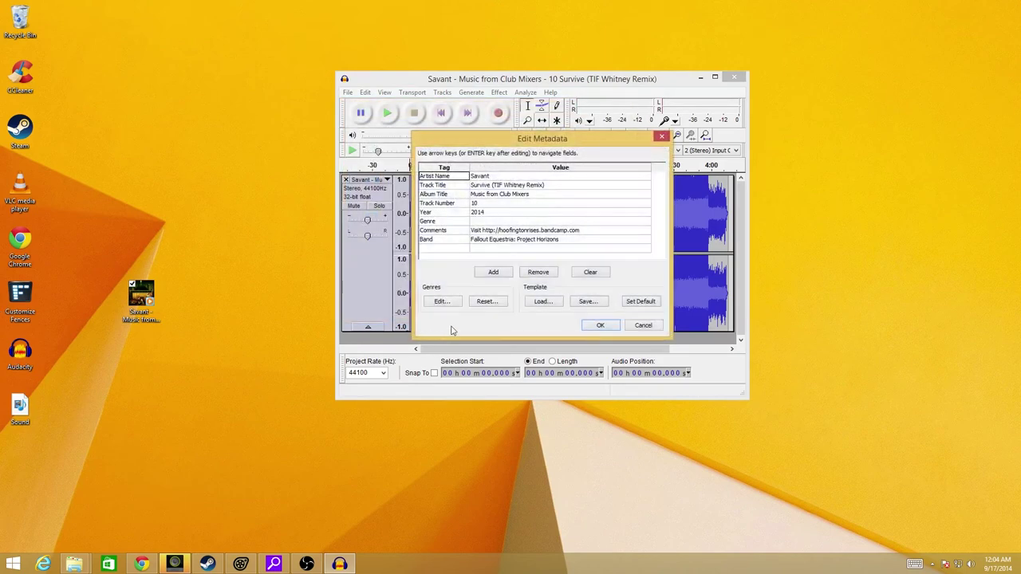
left_click(587, 325)
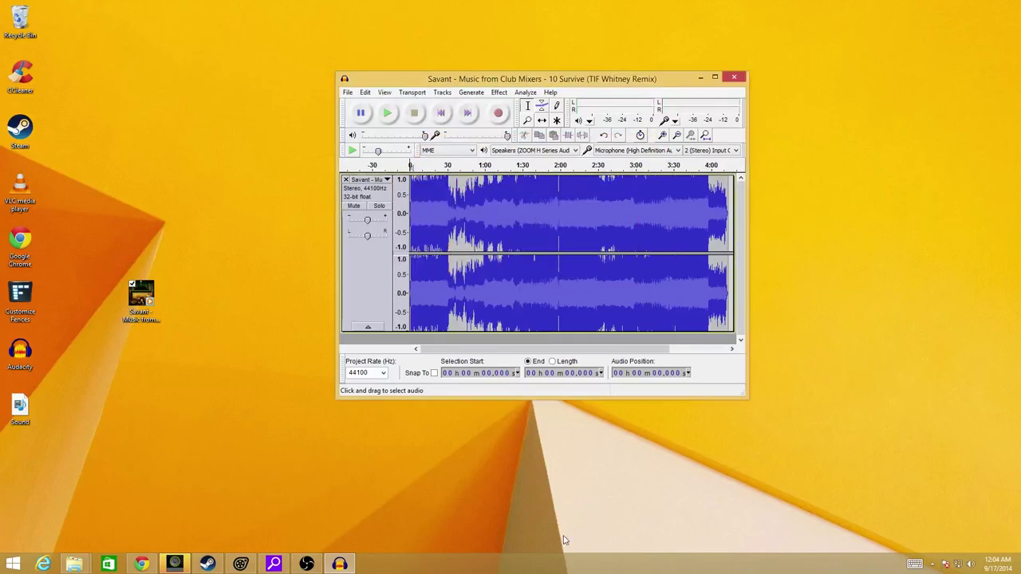
left_click(240, 564)
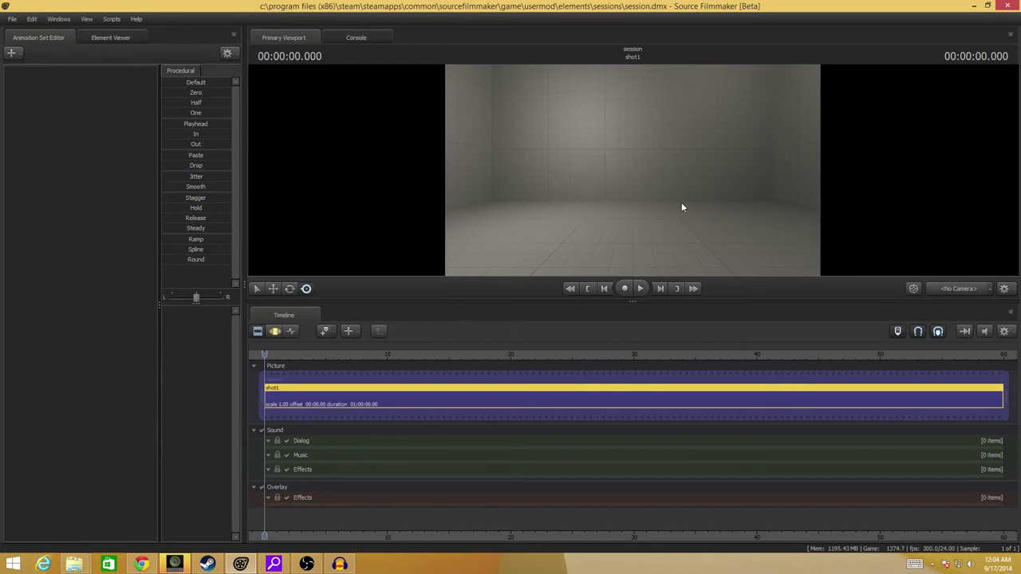
Orbit the work camera in the viewport and bring up a sound track's timeline options
left_click_drag(681, 201, 655, 214)
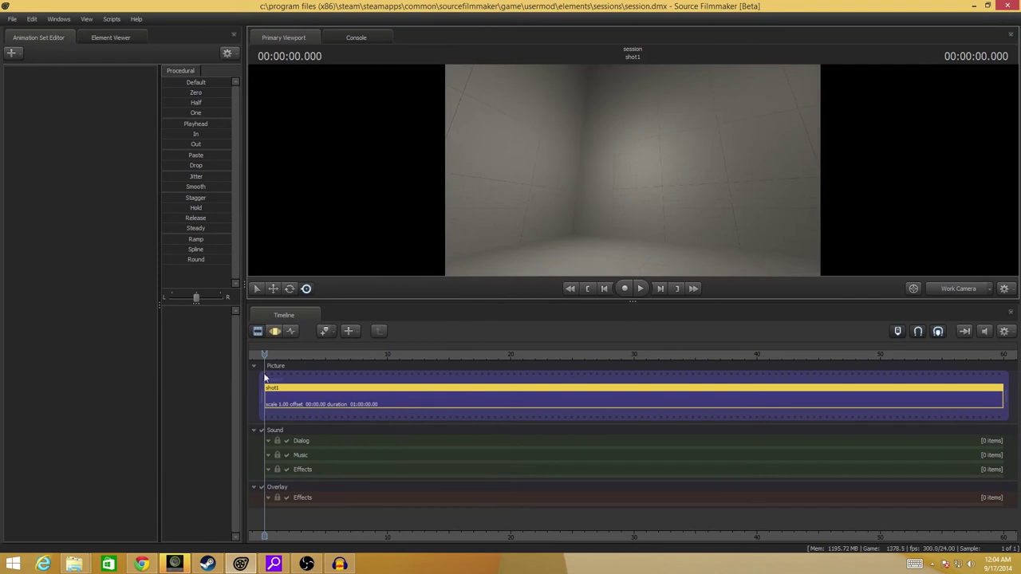
right_click(349, 444)
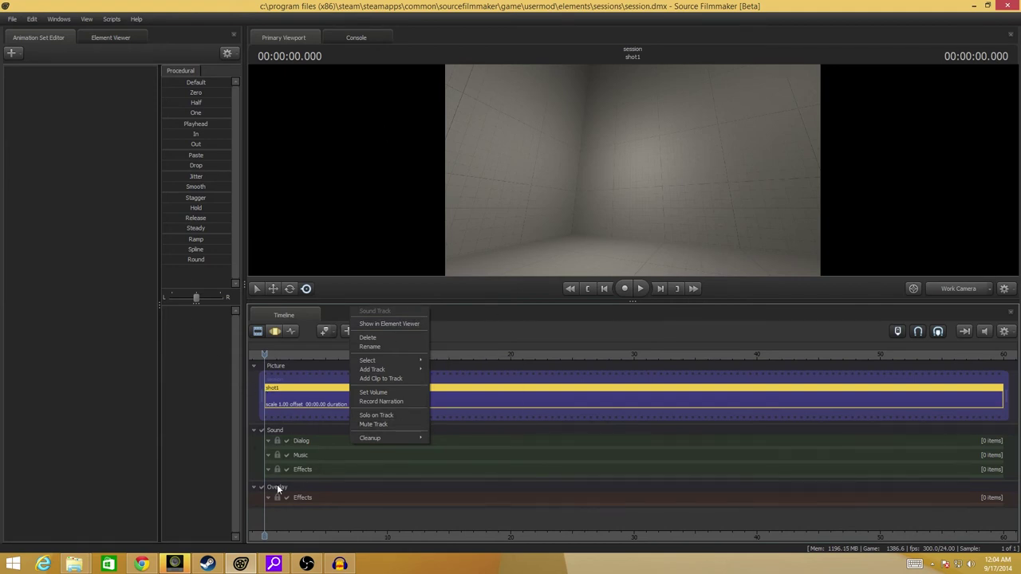
Start adding a clip to the track and filter the sound list to usermod
left_click(388, 380)
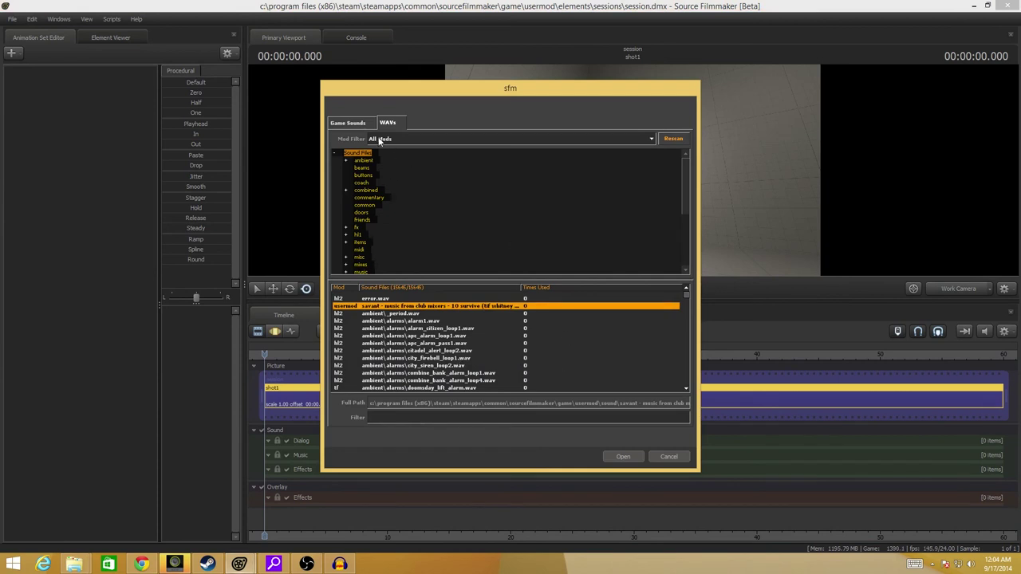
left_click(432, 141)
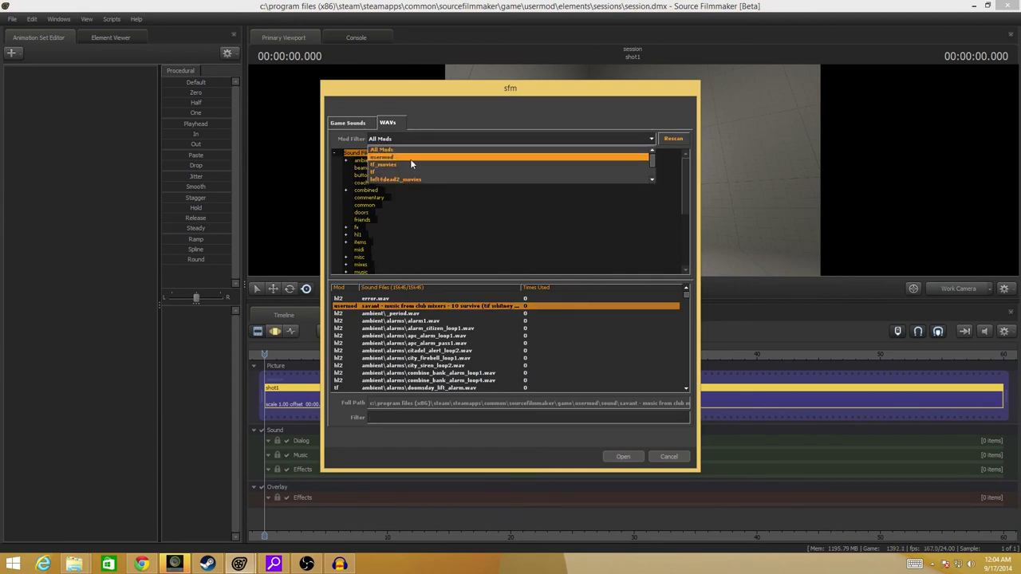
scroll(407, 168, "up", 3)
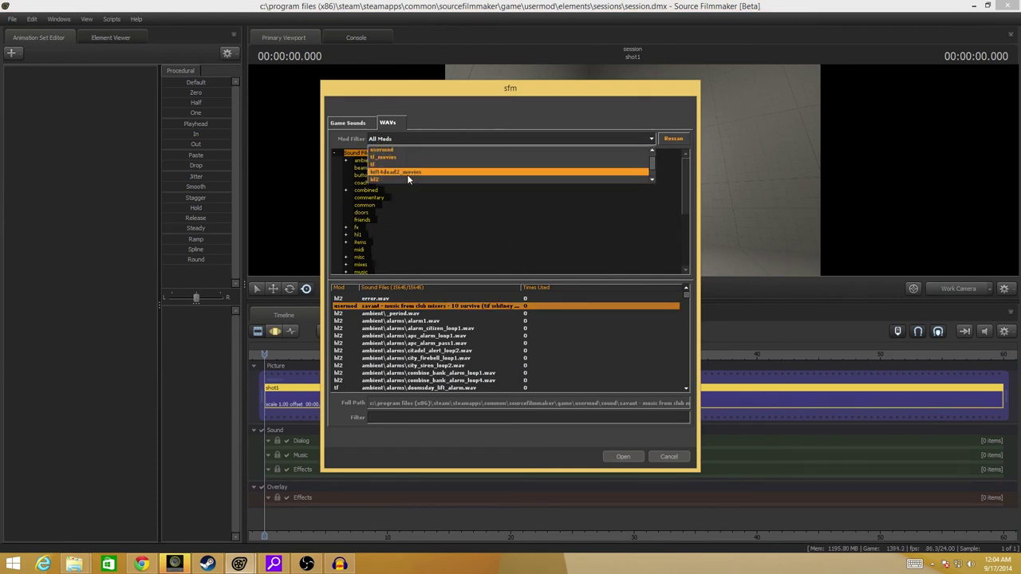
left_click(404, 166)
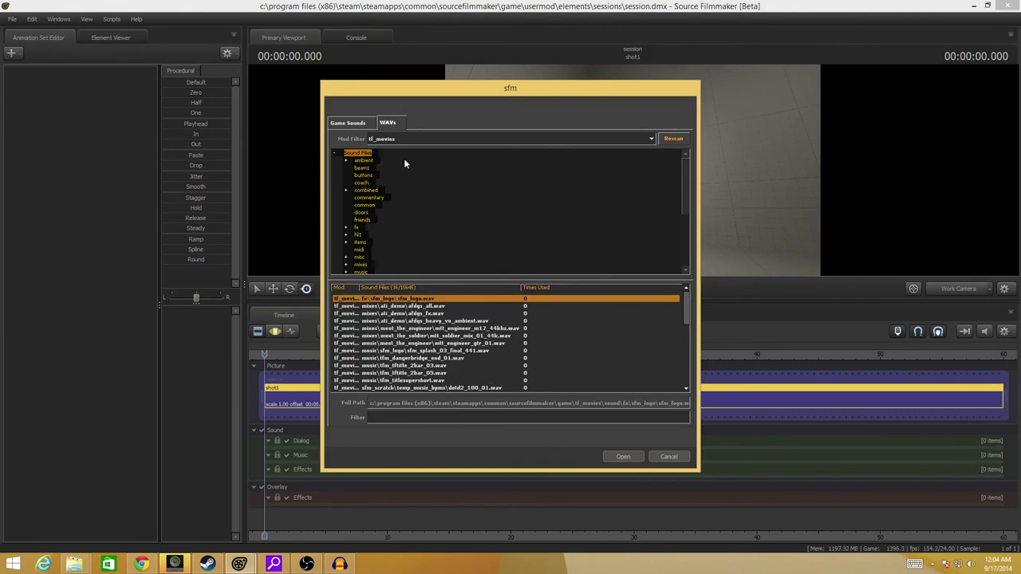
left_click(405, 143)
left_click(400, 157)
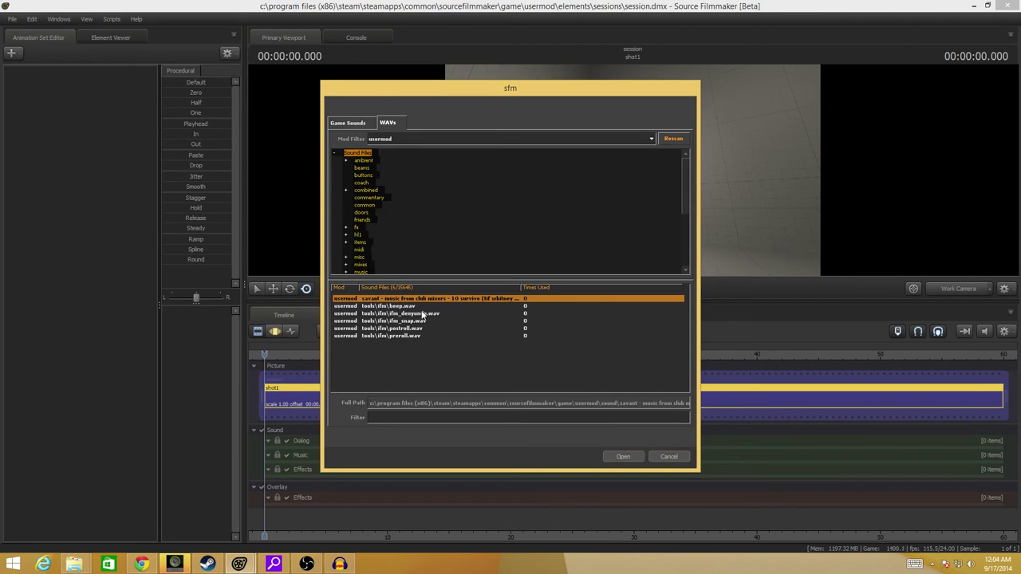
Add postroll.wav to the Dialog track as a trial, then delete that clip
left_click(391, 307)
left_click(401, 320)
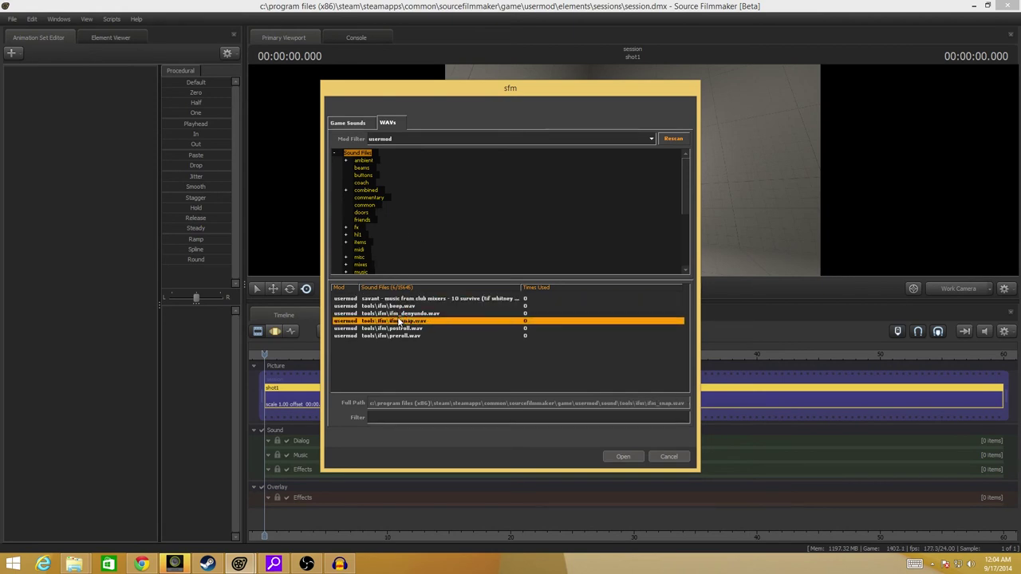
left_click(416, 335)
double_click(417, 327)
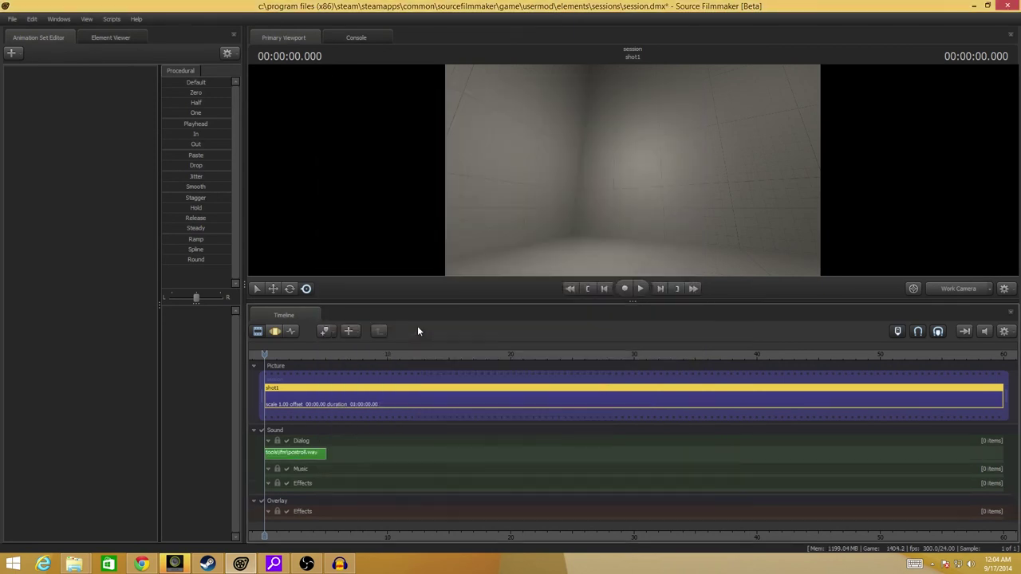
right_click(308, 457)
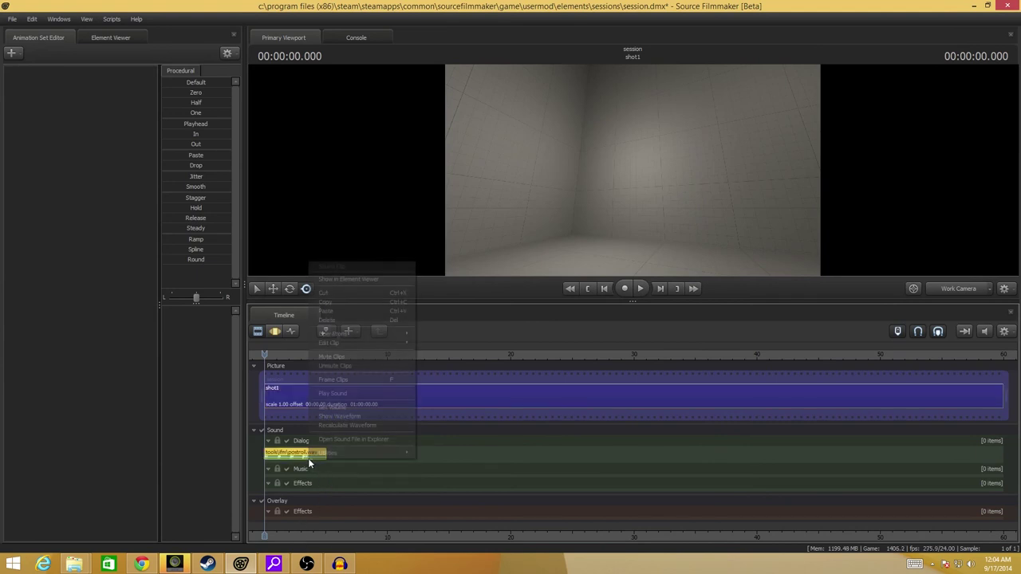
left_click(335, 320)
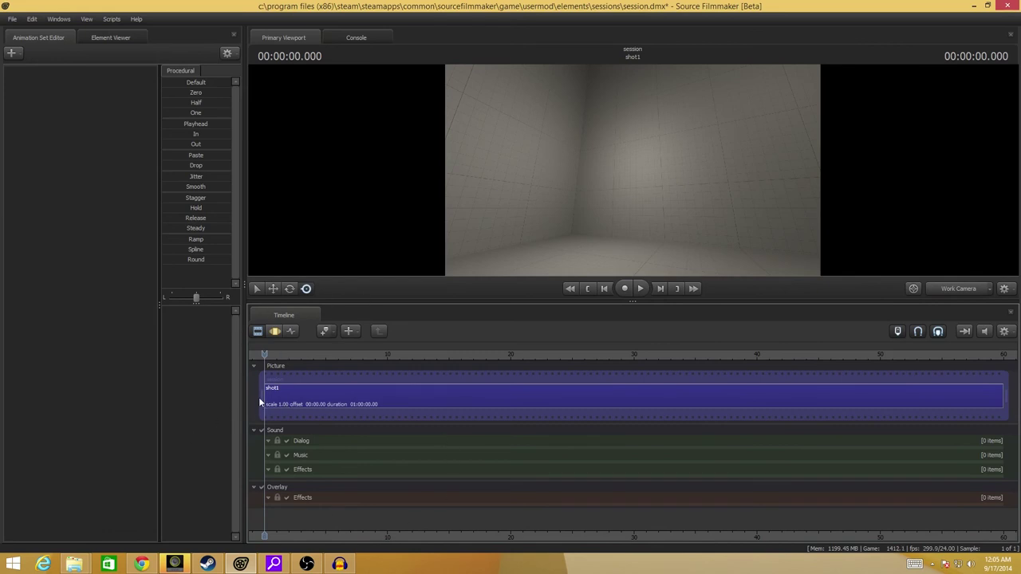
Rescan the usermod sounds and add amazing audio.wav to the Music track
right_click(284, 458)
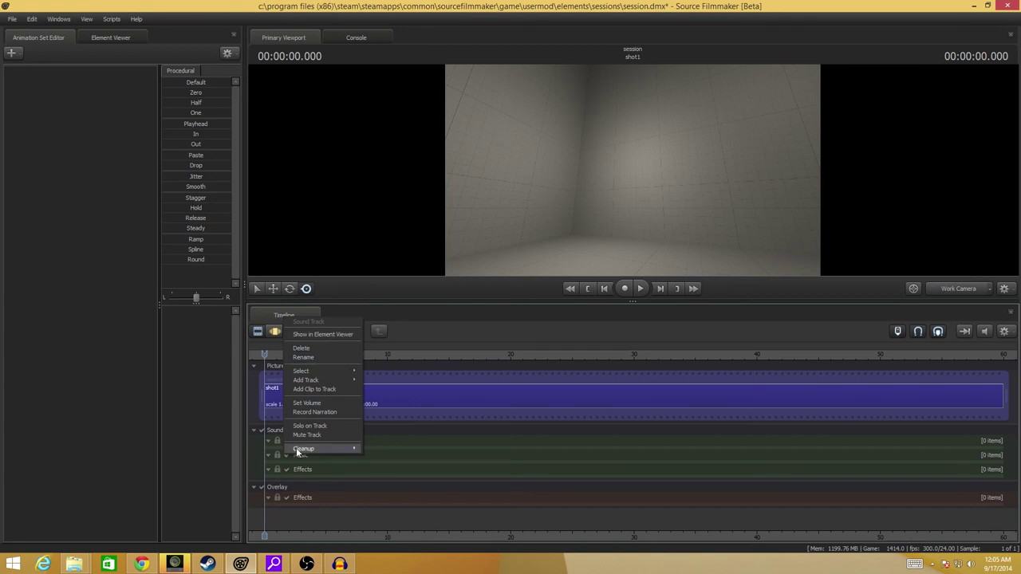
left_click(310, 392)
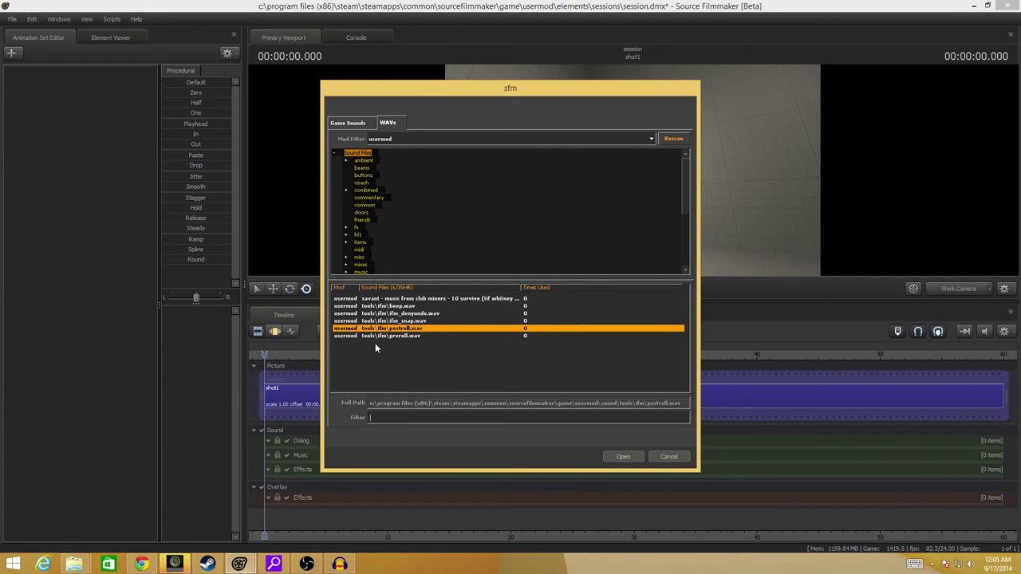
left_click(672, 141)
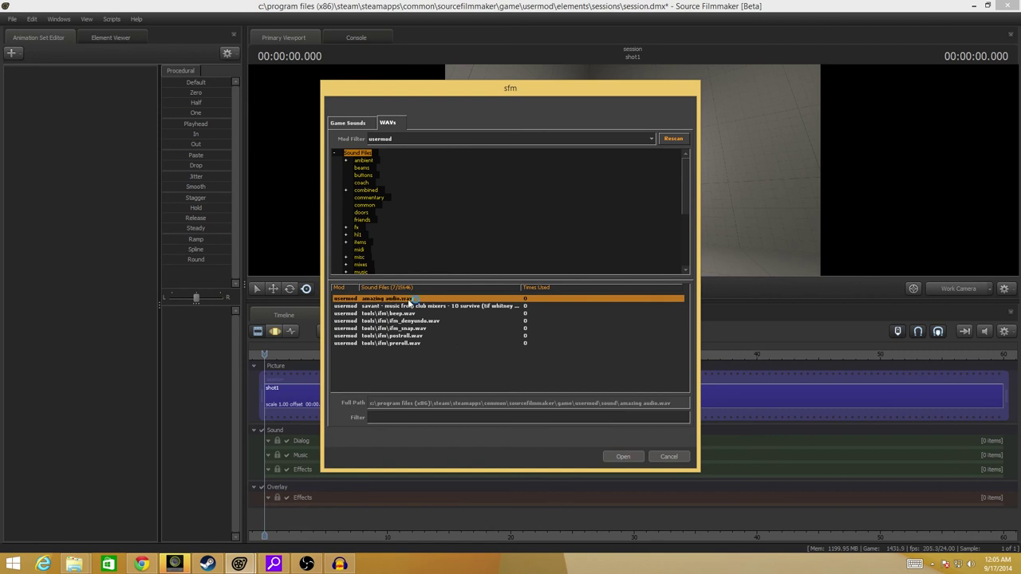
double_click(410, 300)
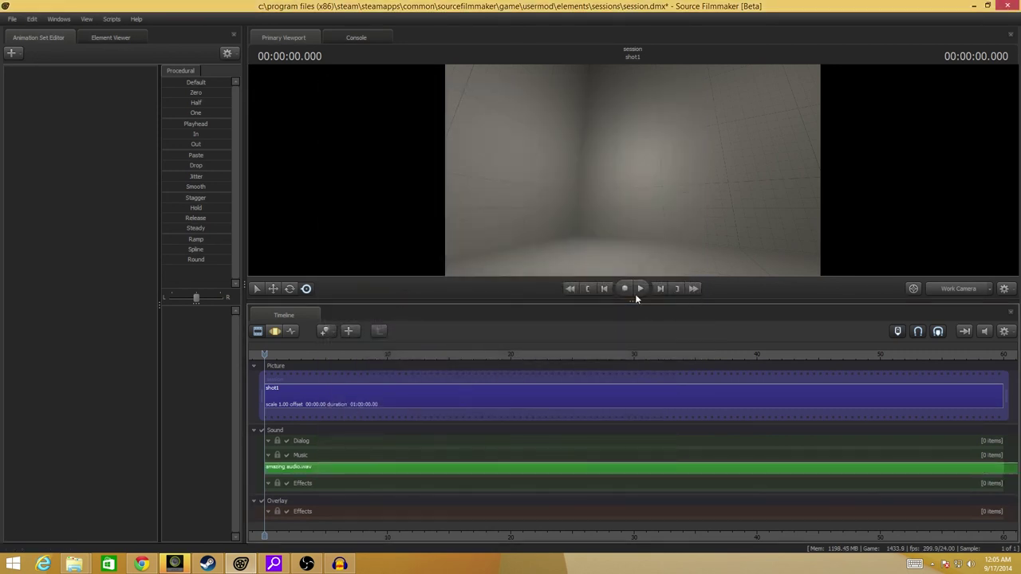
Play the session to 00:00:04.833 to hear the music, then minimize Audacity again
left_click(639, 290)
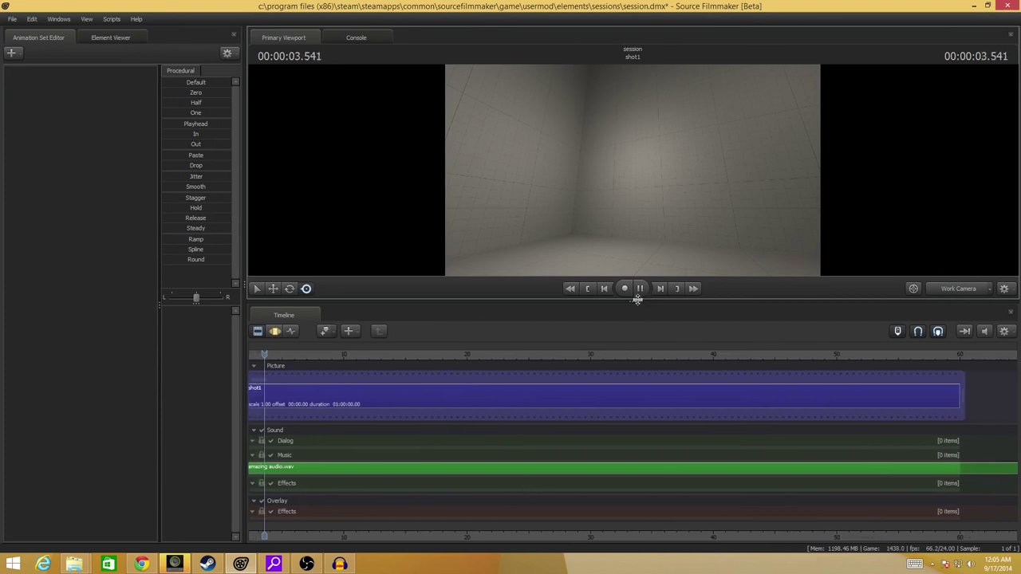
left_click(644, 293)
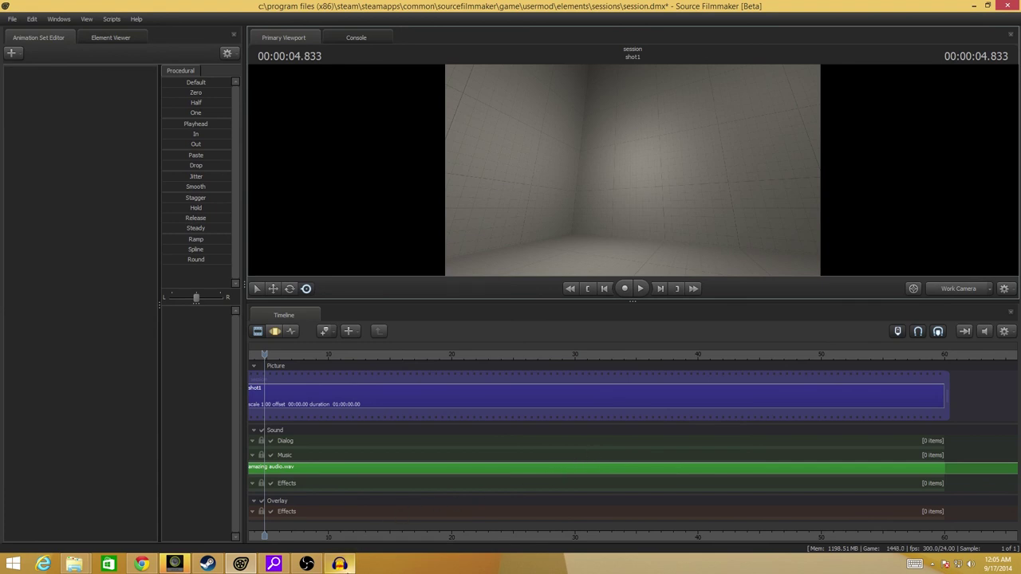
left_click(340, 564)
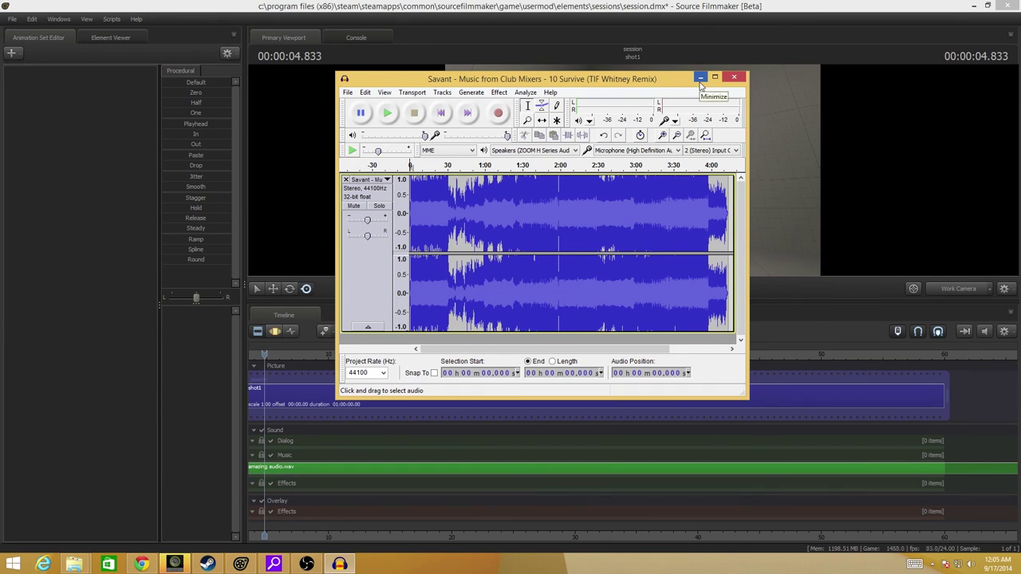
left_click(700, 77)
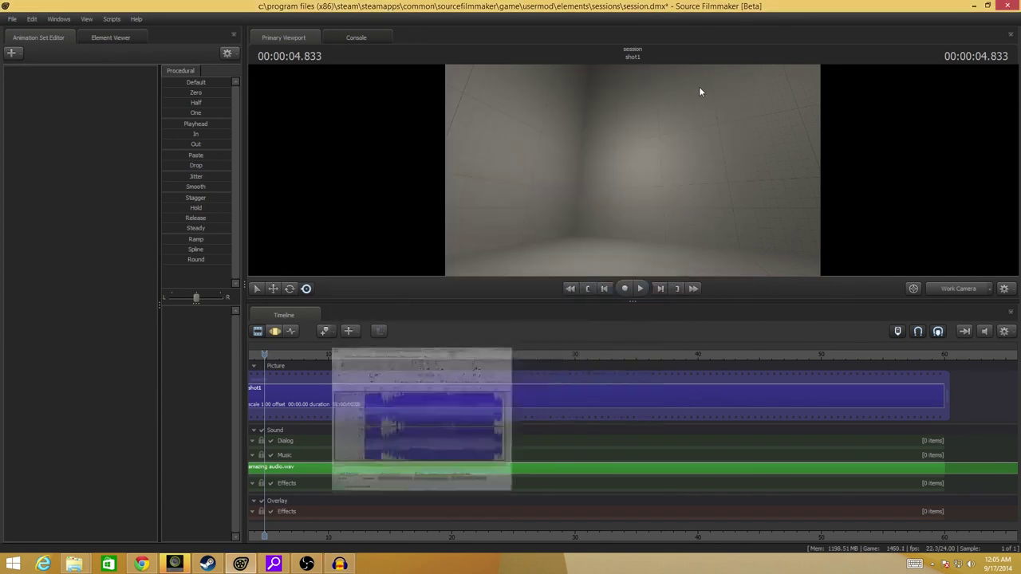